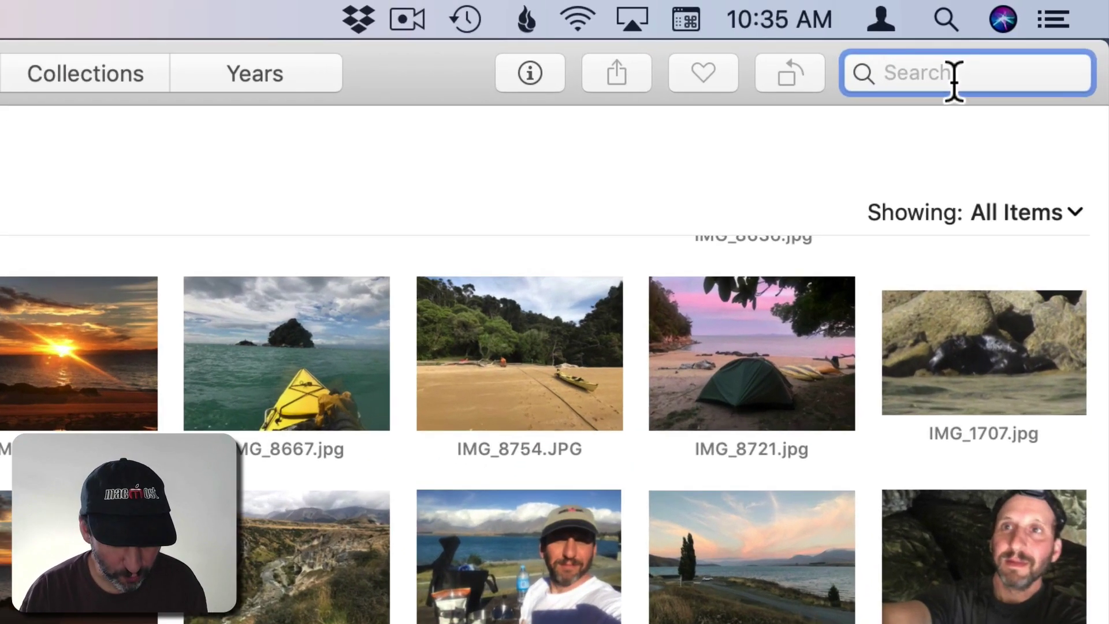
Search 'waterfall' and pick the Waterfall category suggestion to show its 4 photos
text(waterfall)
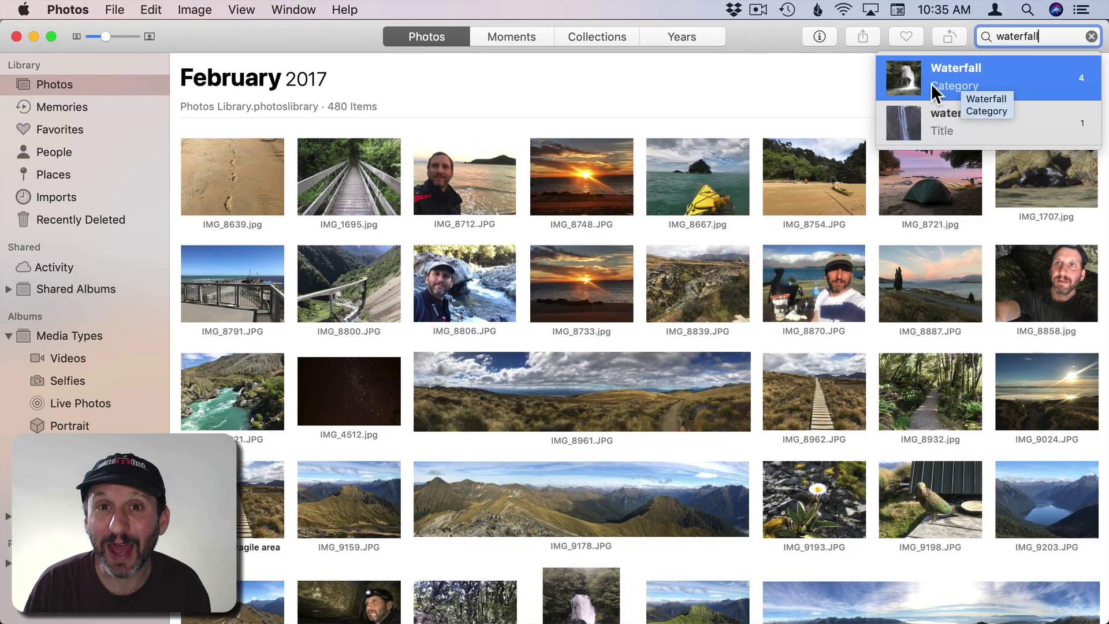
click(930, 83)
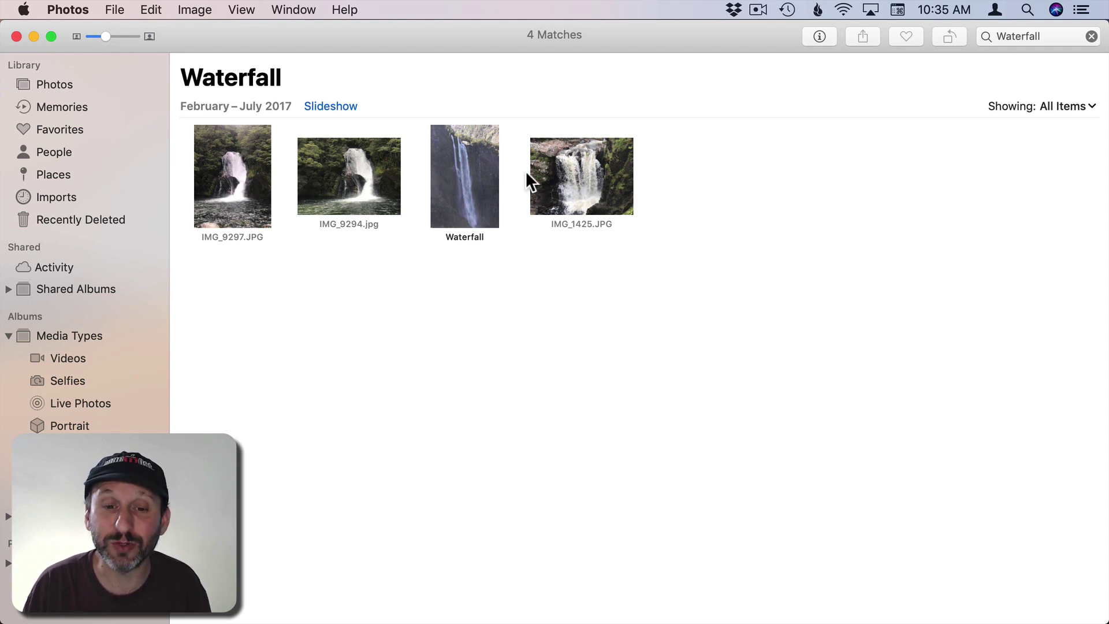
Clear the Waterfall search, then start and discard a 'beach' search
click(1091, 36)
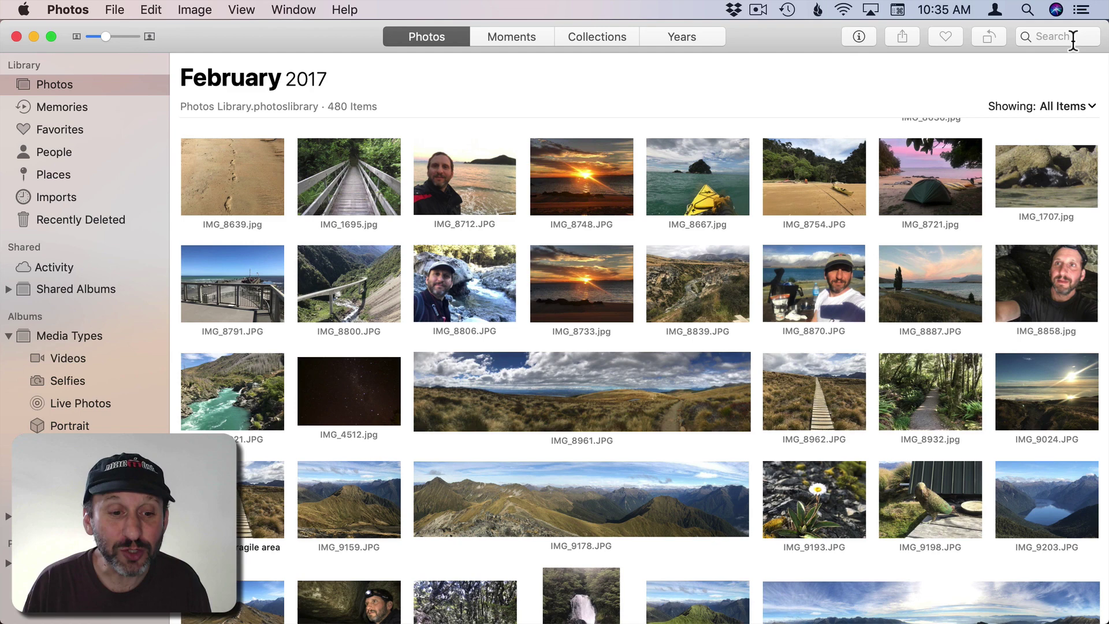
click(1072, 39)
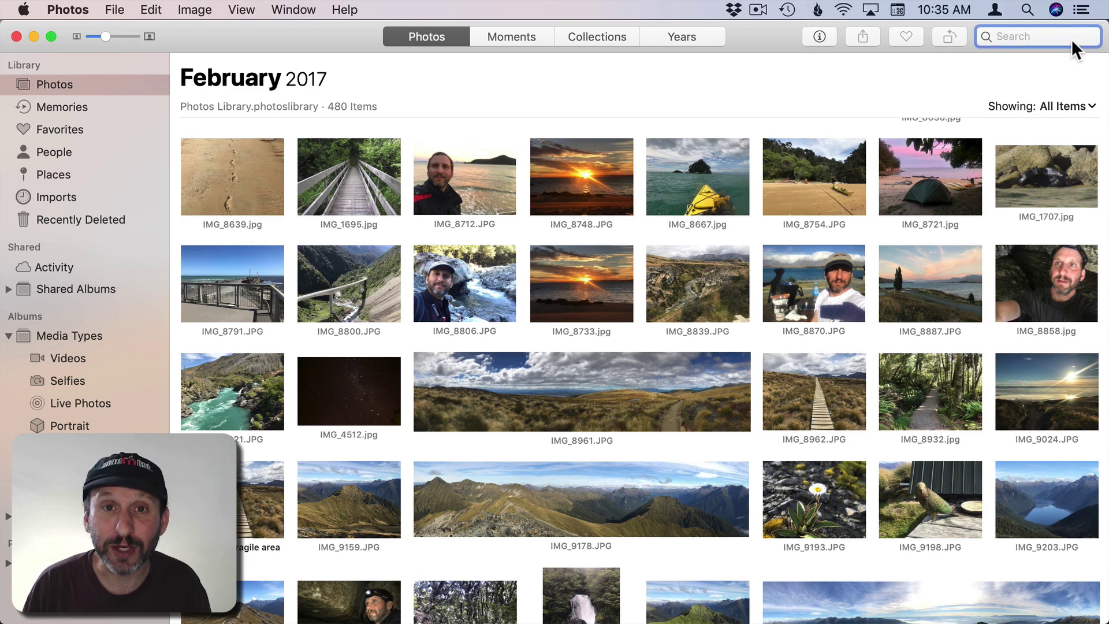
text(beach)
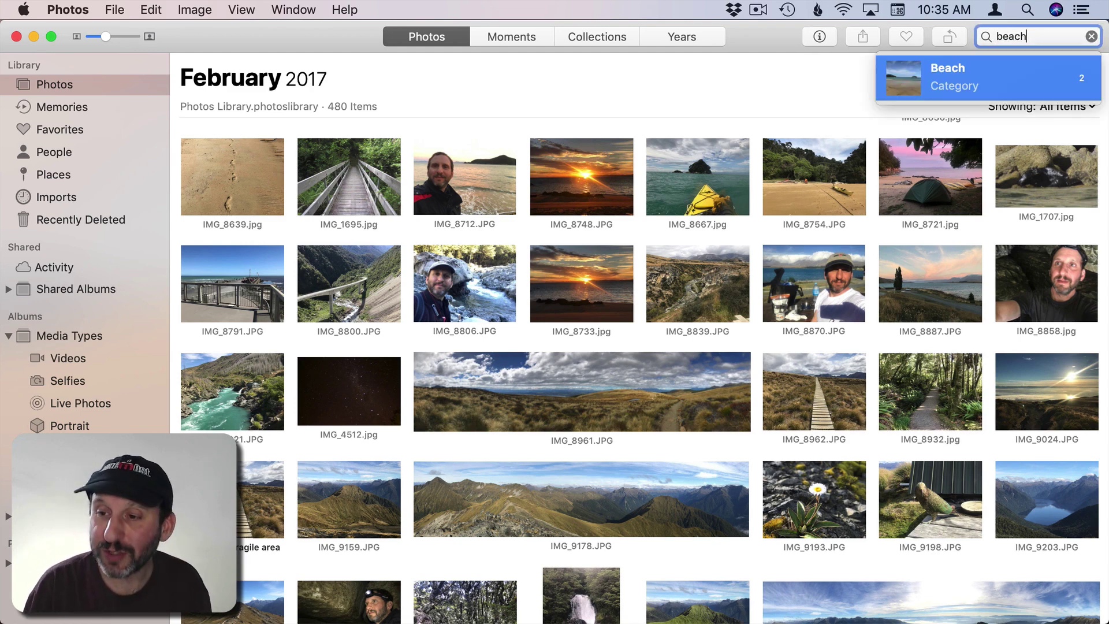
key(Escape)
key(Escape)
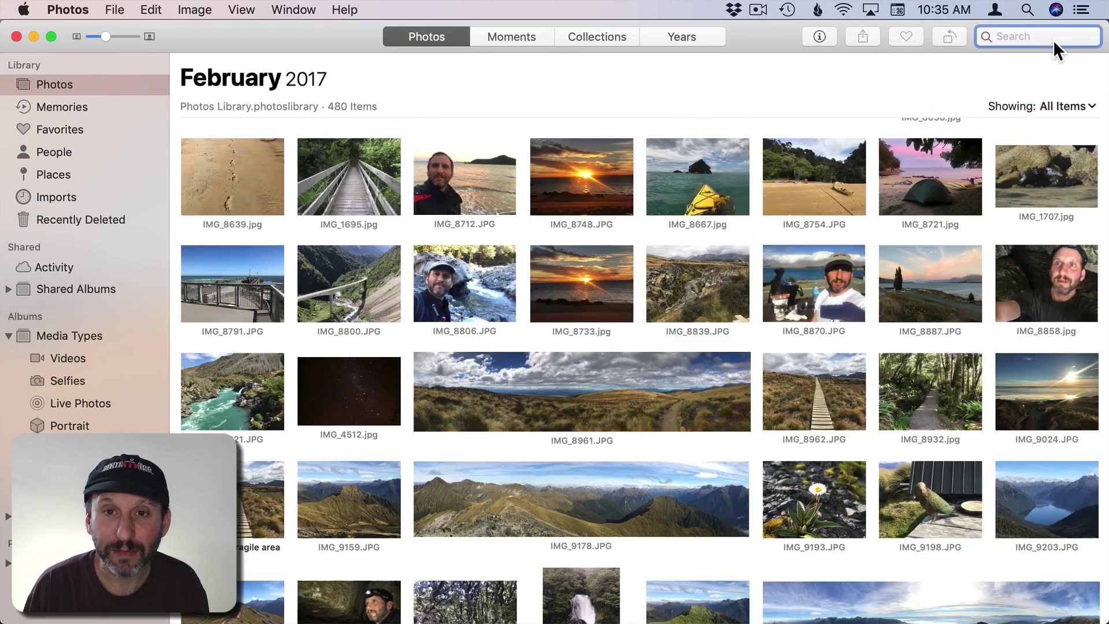
Show the Sunset category photos, then the Boat category photos
text(sunset)
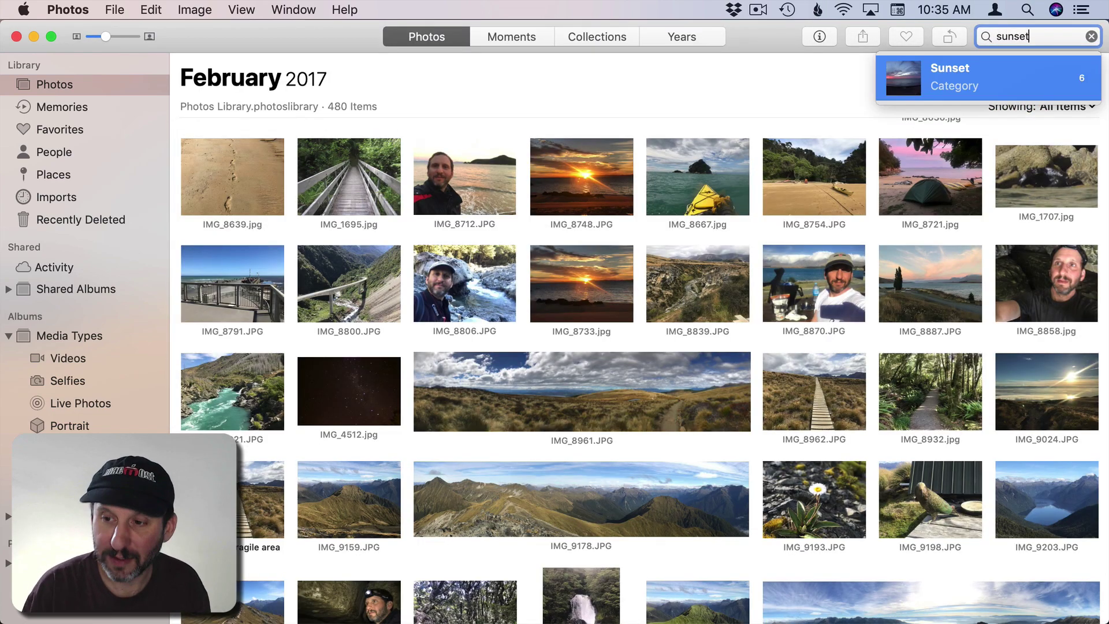
click(1030, 91)
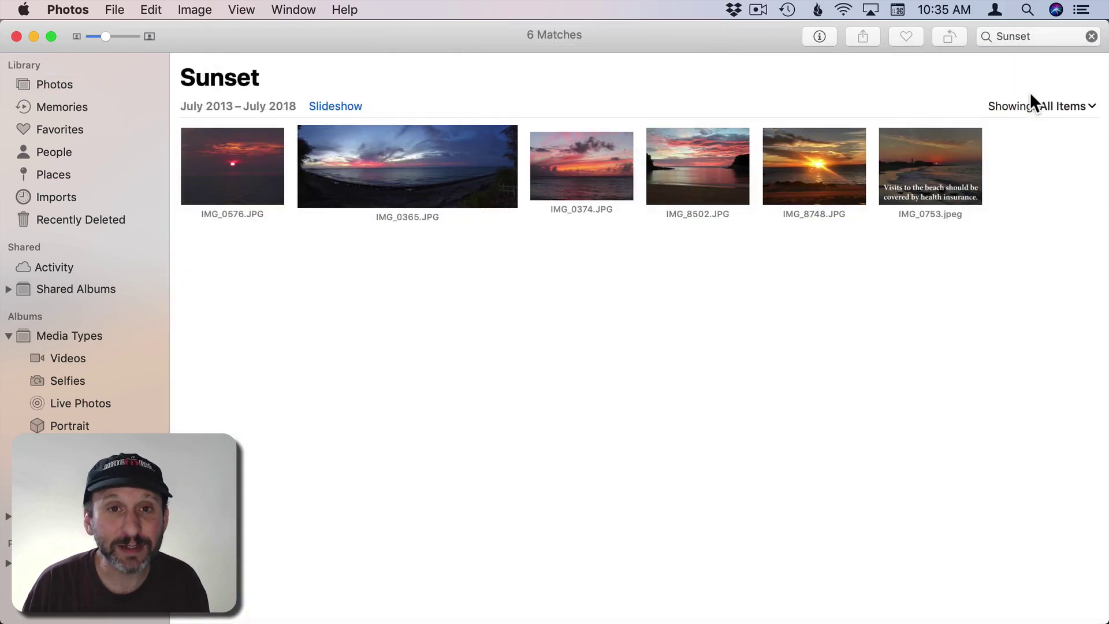
key(Escape)
text(boat)
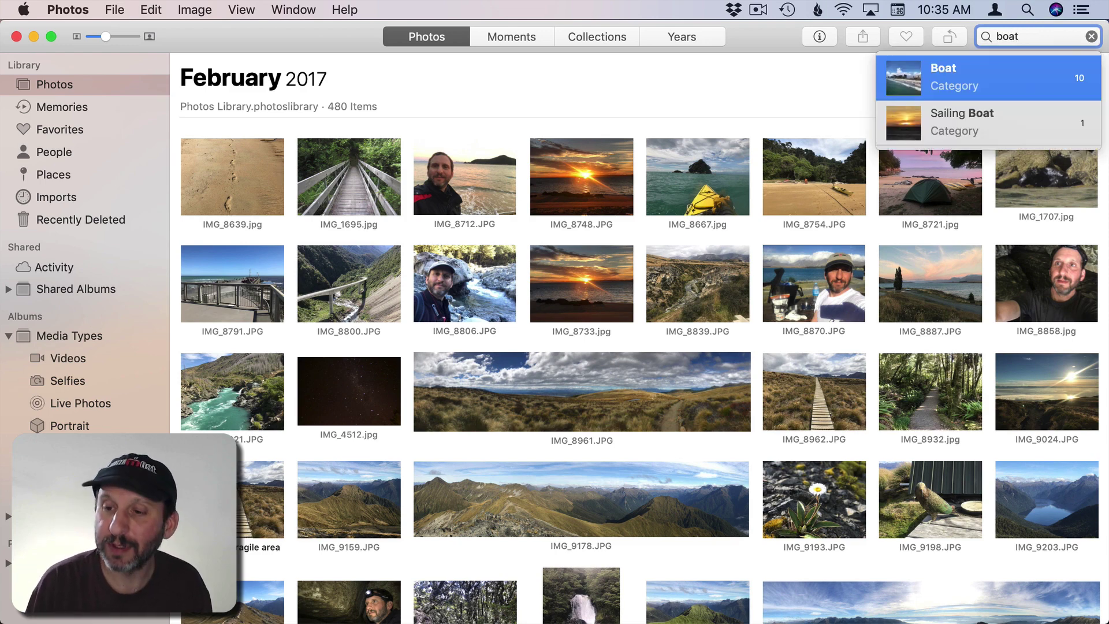
click(1032, 89)
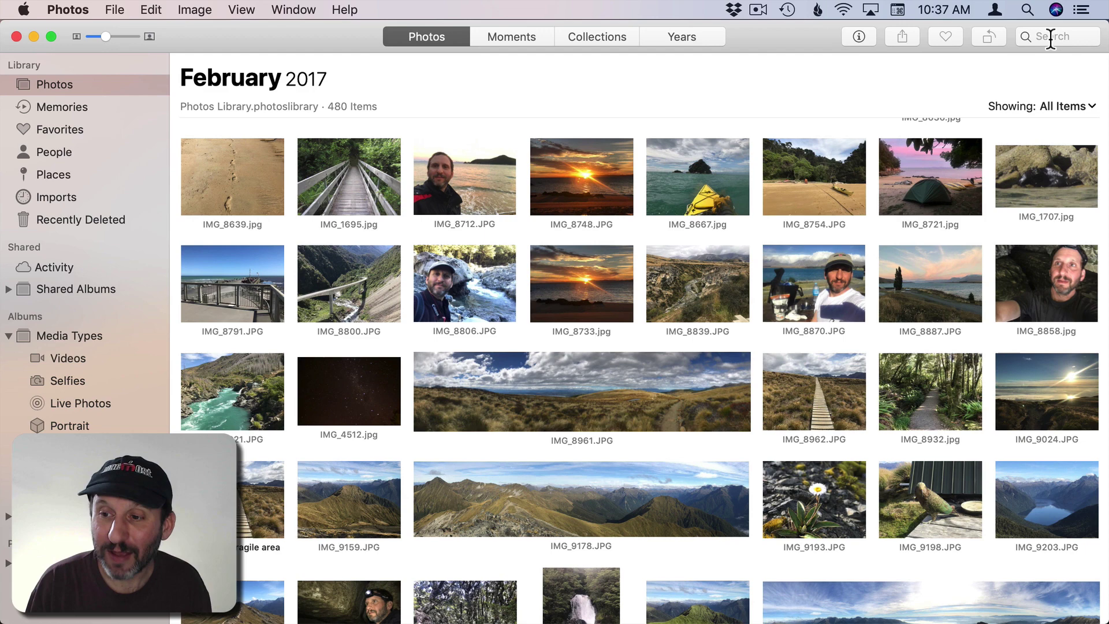
Search 'balloon', show the Hot Air Balloon category and select photo IMG_1660
click(1049, 37)
text(balloon)
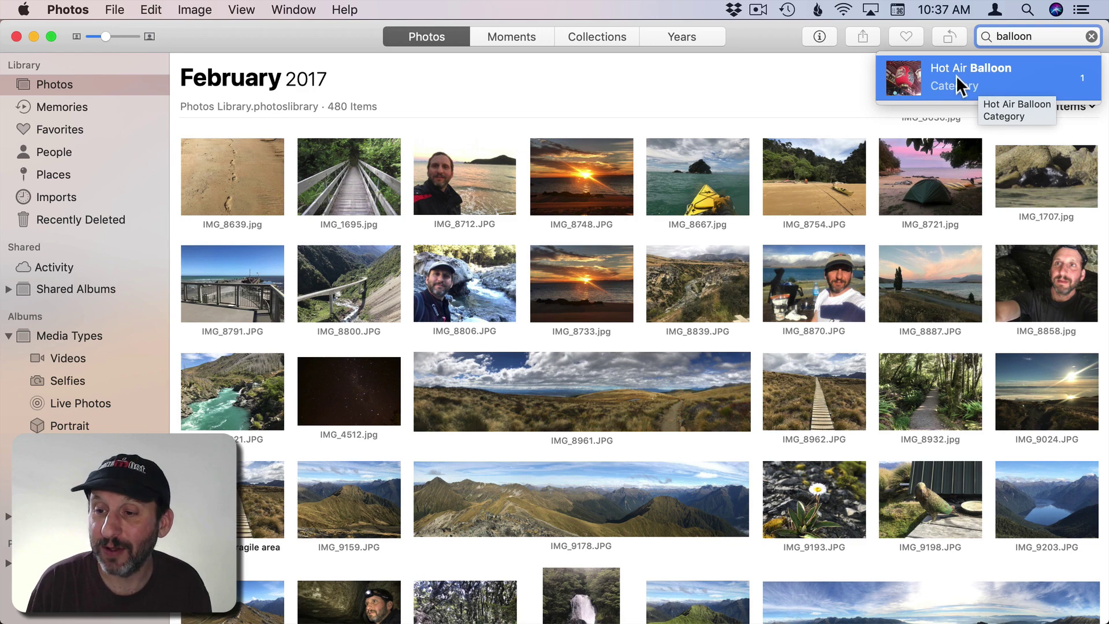
click(955, 75)
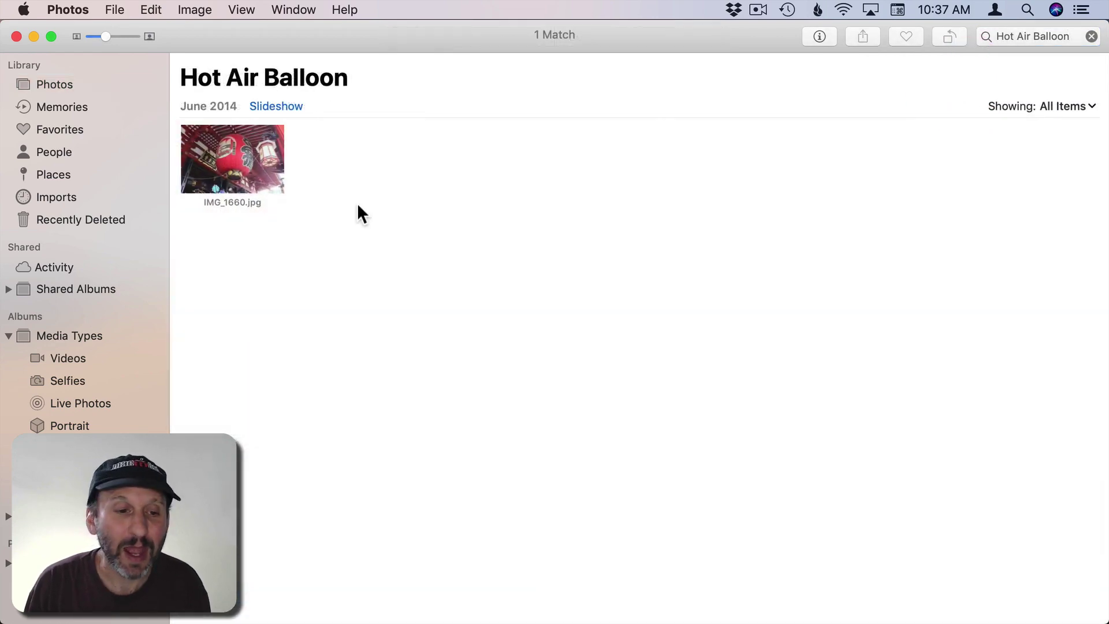
click(231, 173)
click(230, 166)
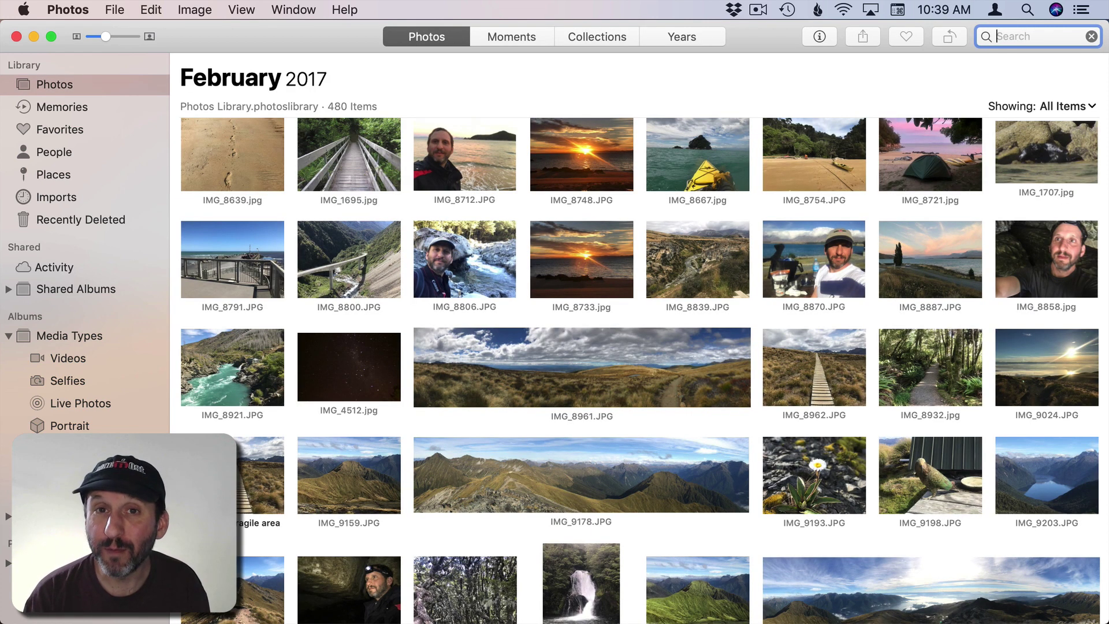
Search 'water boat', view the 2 Water, Boat matches, then clear the search
text(water)
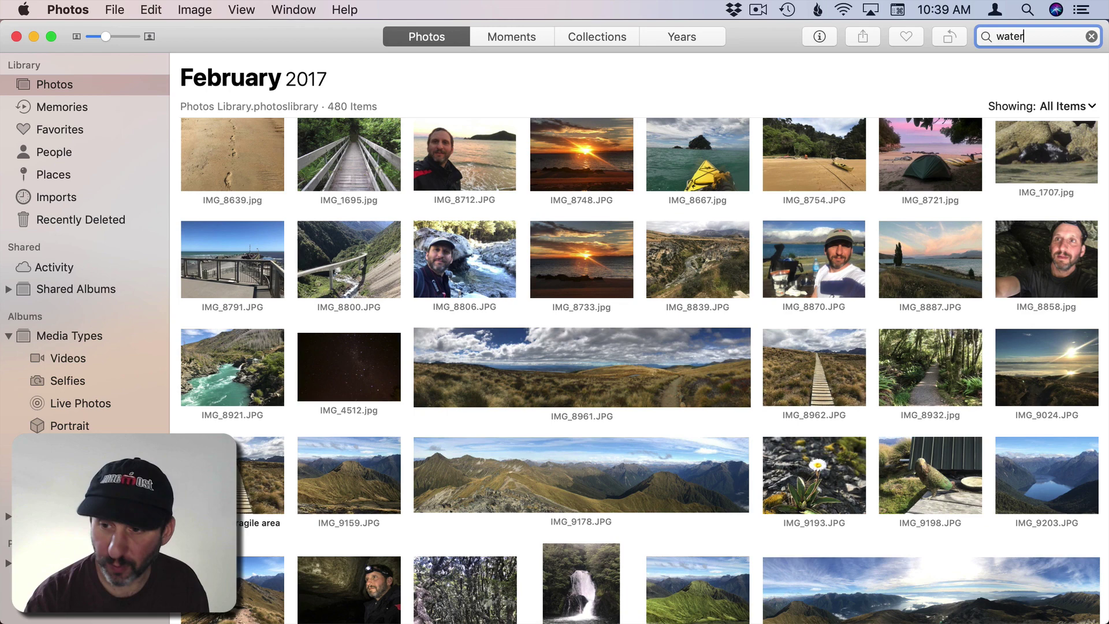
text( boat)
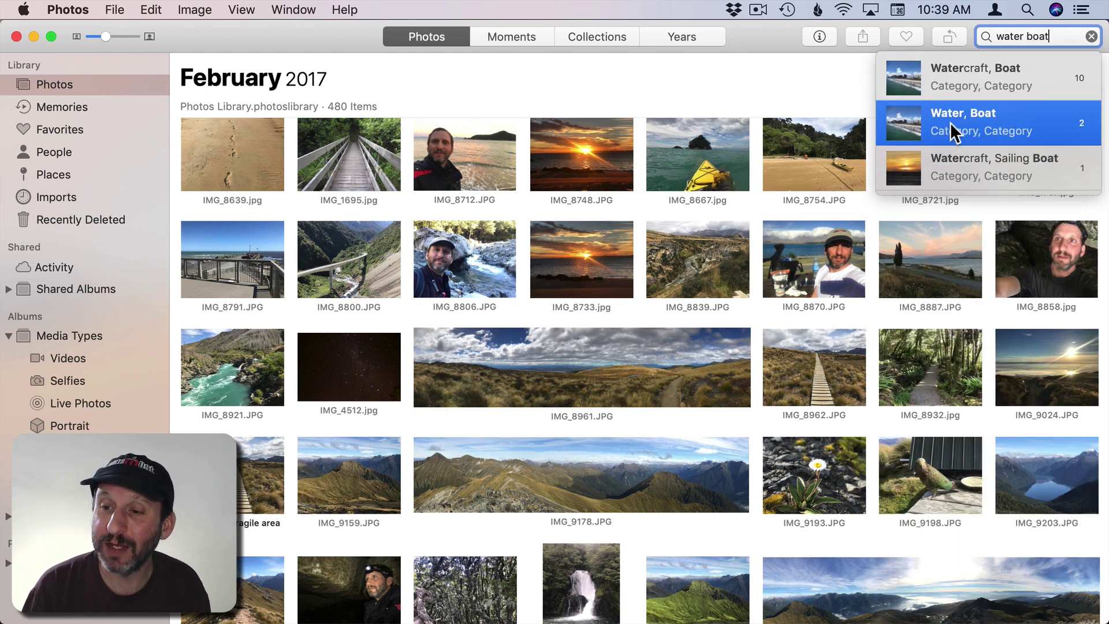
click(987, 123)
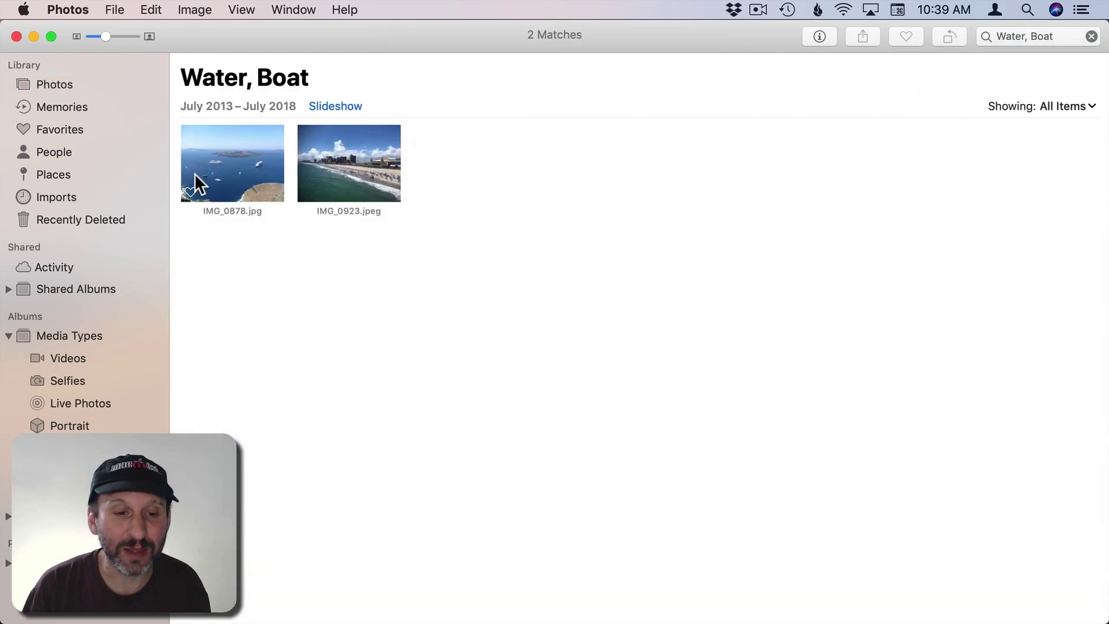
click(1091, 36)
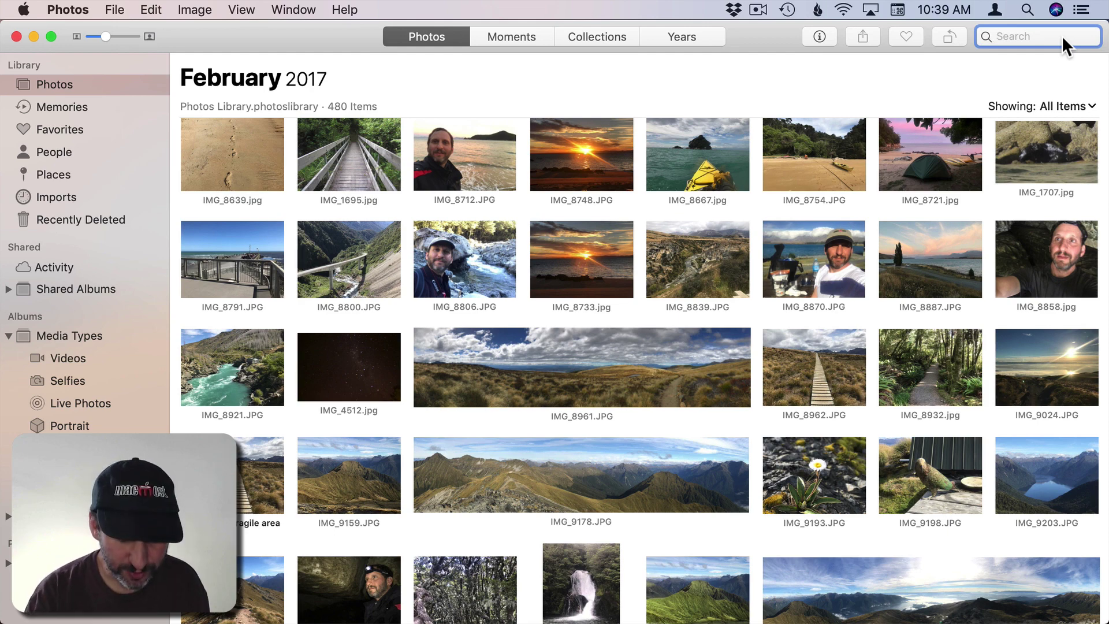
Search 'new jersey boat', view the single New Jersey, Boat match, then clear it
text(new jersey)
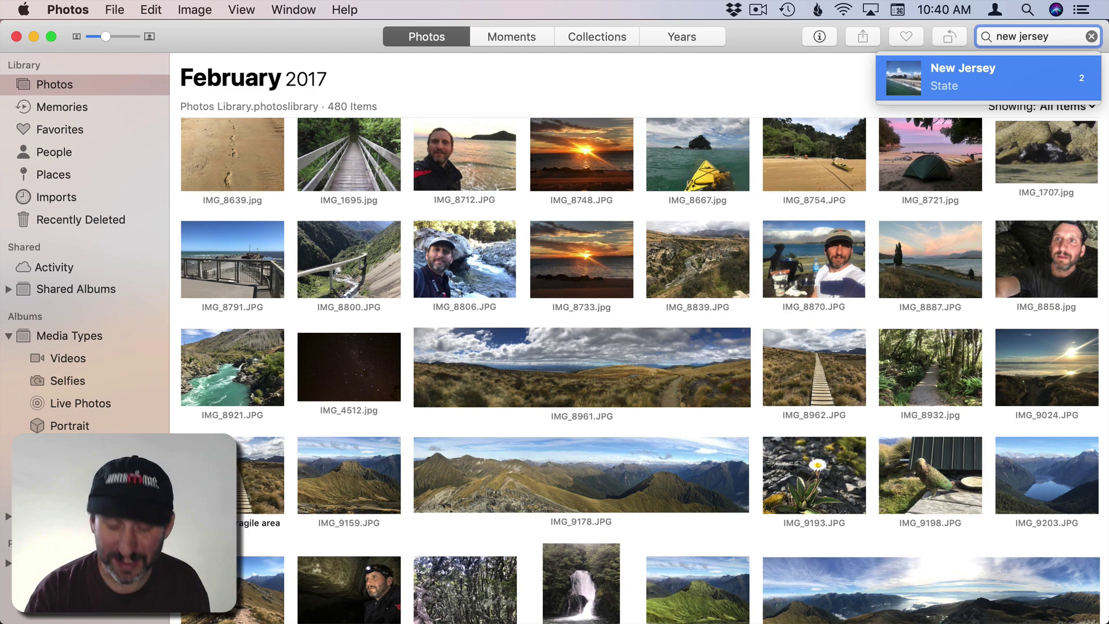
text( boat)
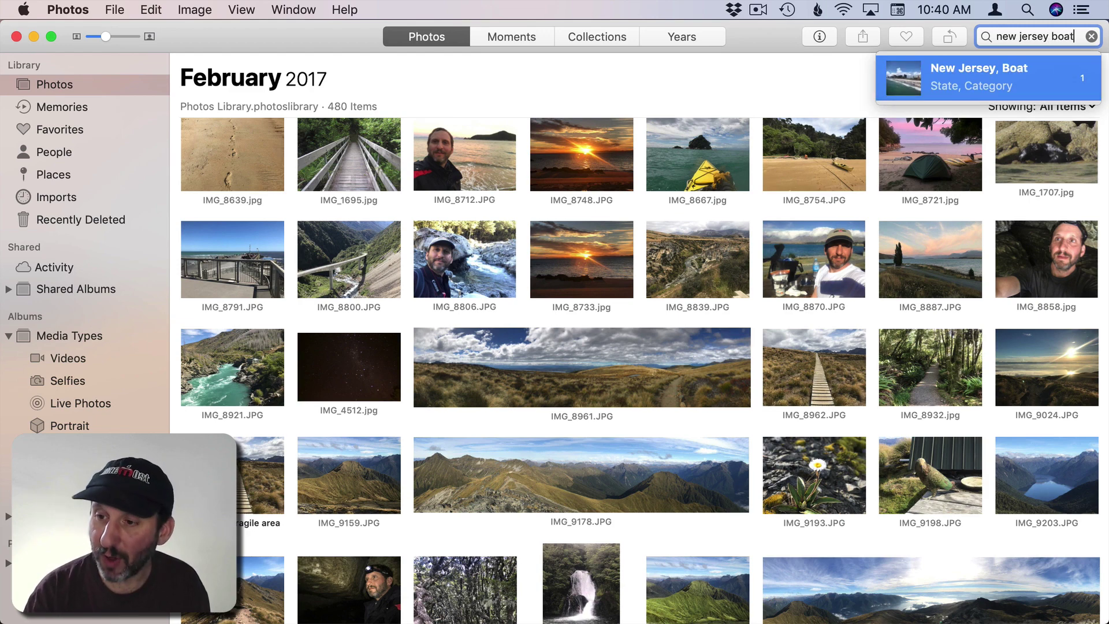
click(961, 83)
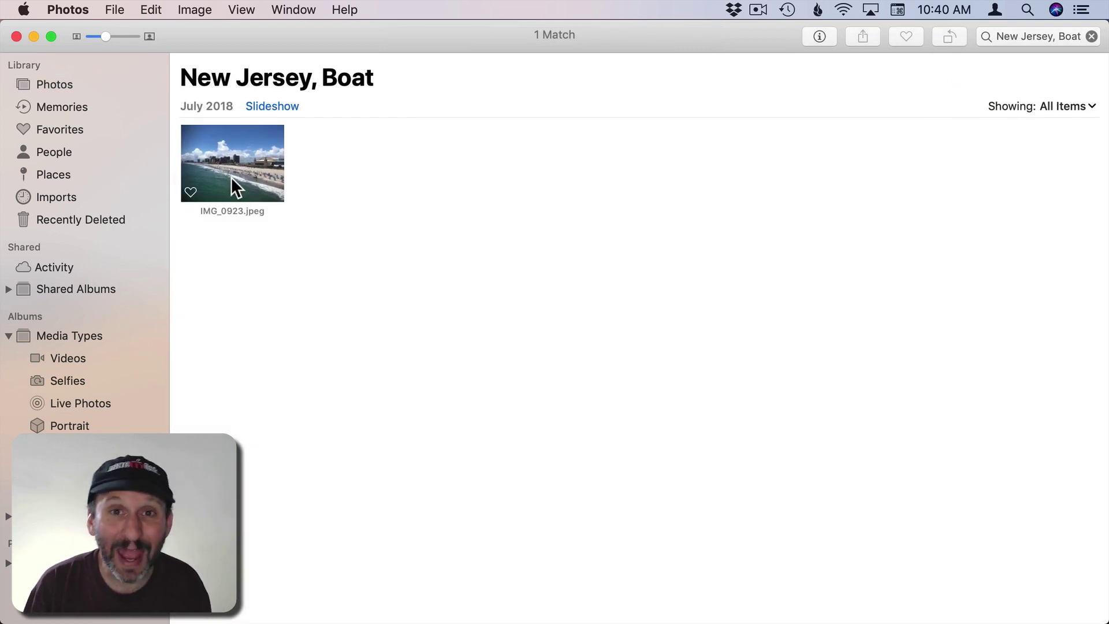
click(1092, 36)
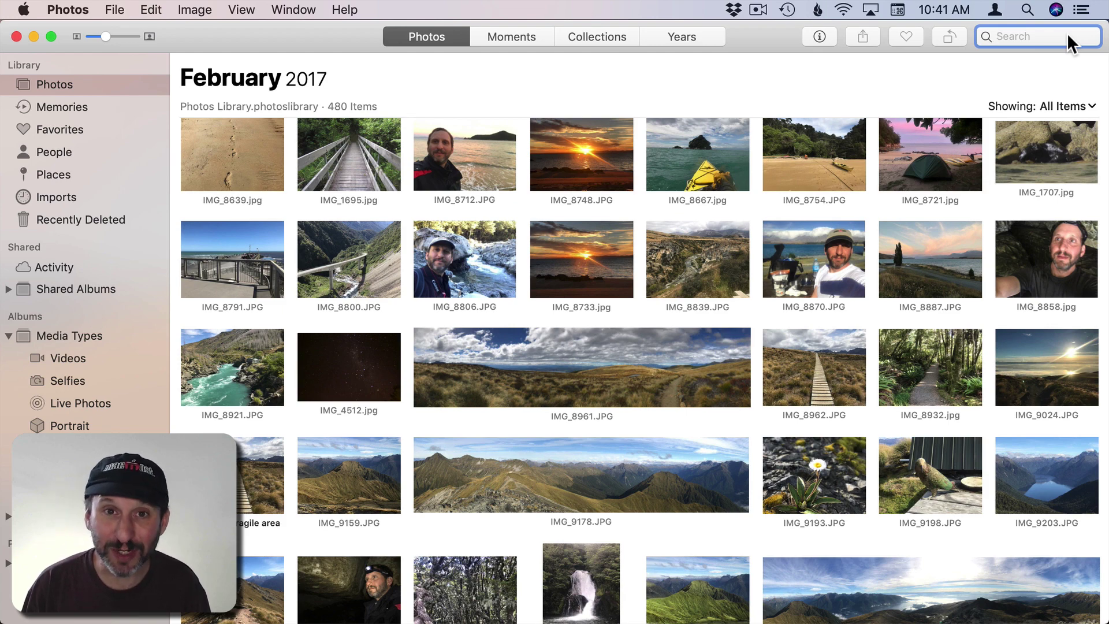
Search 'e', view the two Efflorescence photos, then clear the search
text(e)
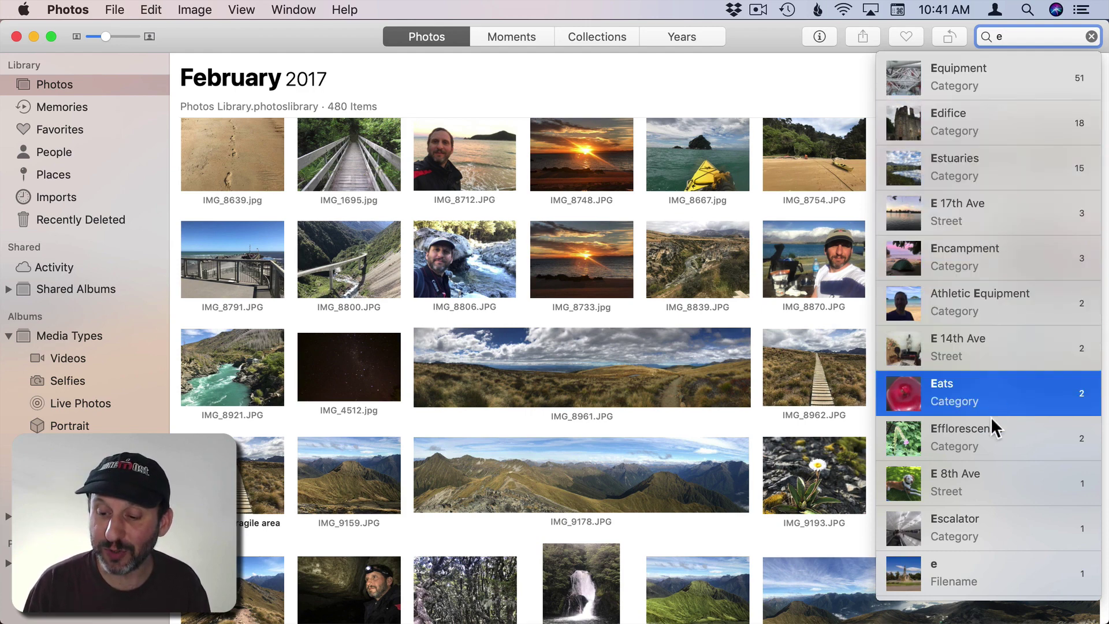
click(986, 438)
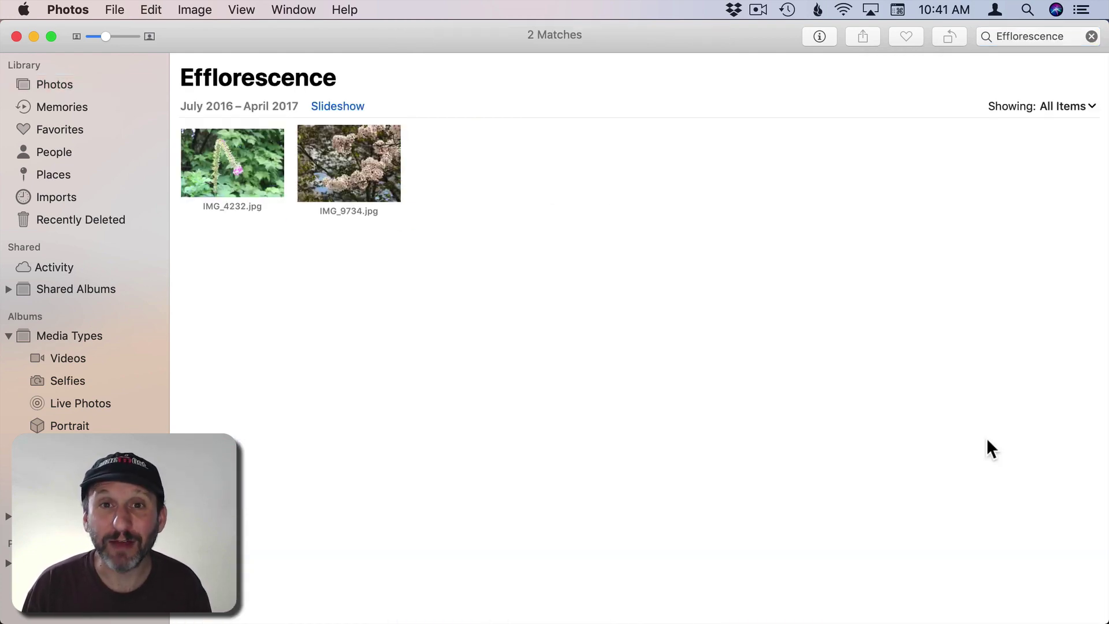
click(1091, 36)
Type 'e' again to browse the E category suggestions, then empty the search
click(1057, 36)
text(e)
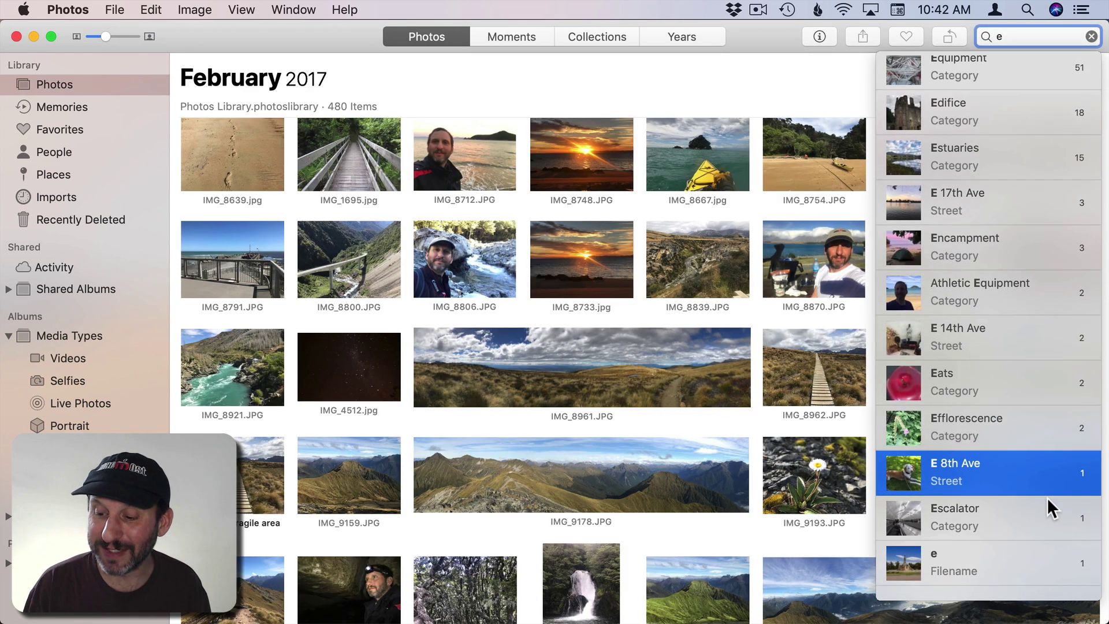
click(1091, 35)
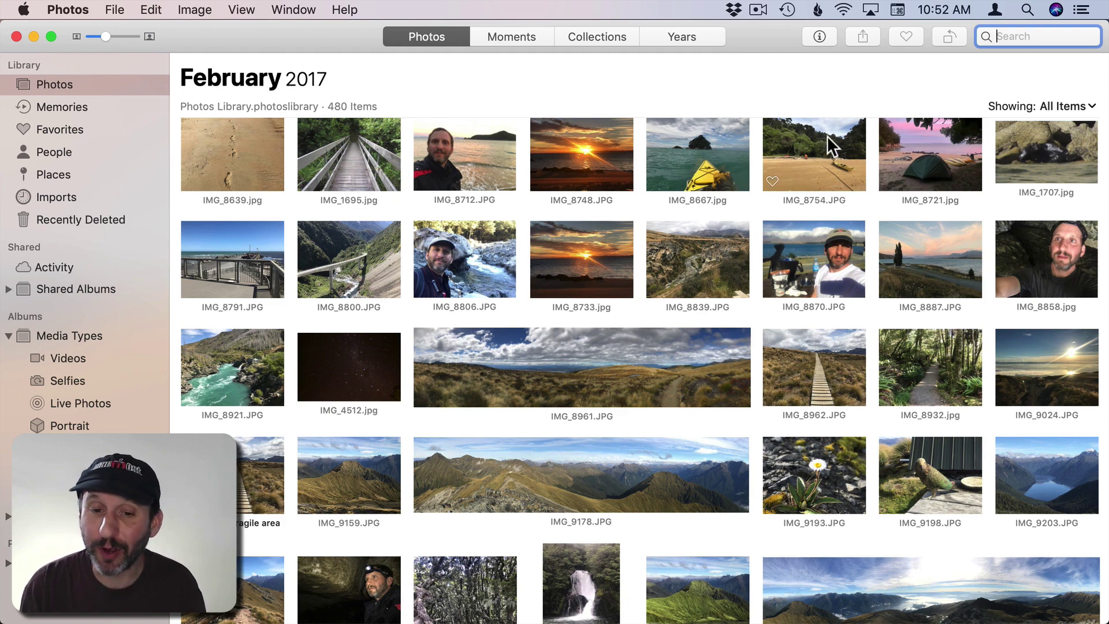
Ask Siri from the menu bar to show pictures of waterfalls
click(1056, 9)
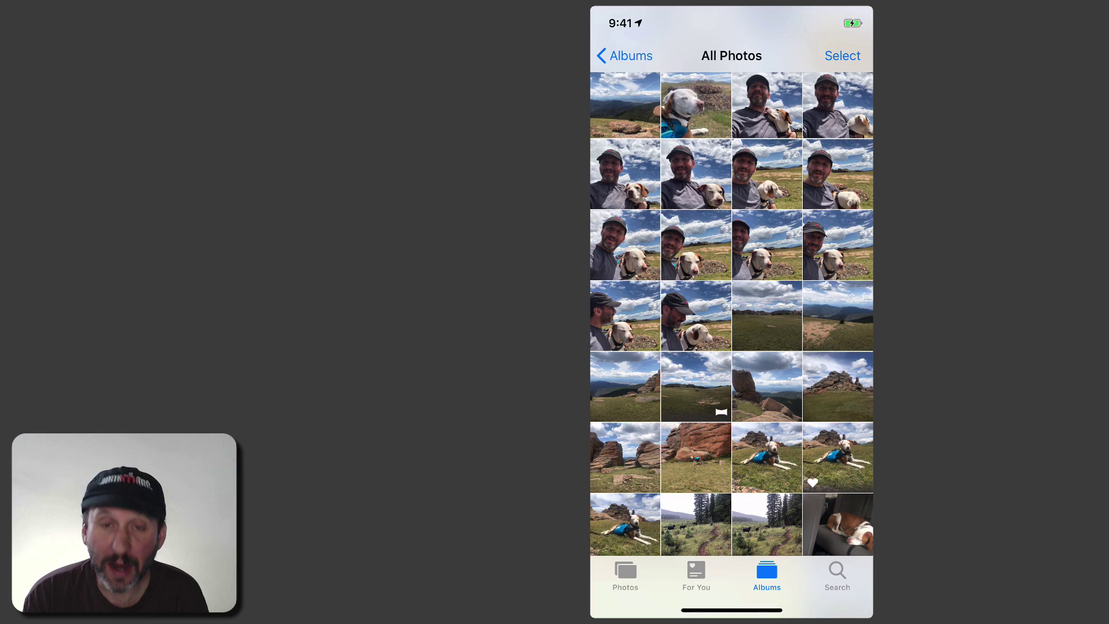
On the iPhone, search Photos for 'waterfall' to list the 63 matching photos
click(837, 574)
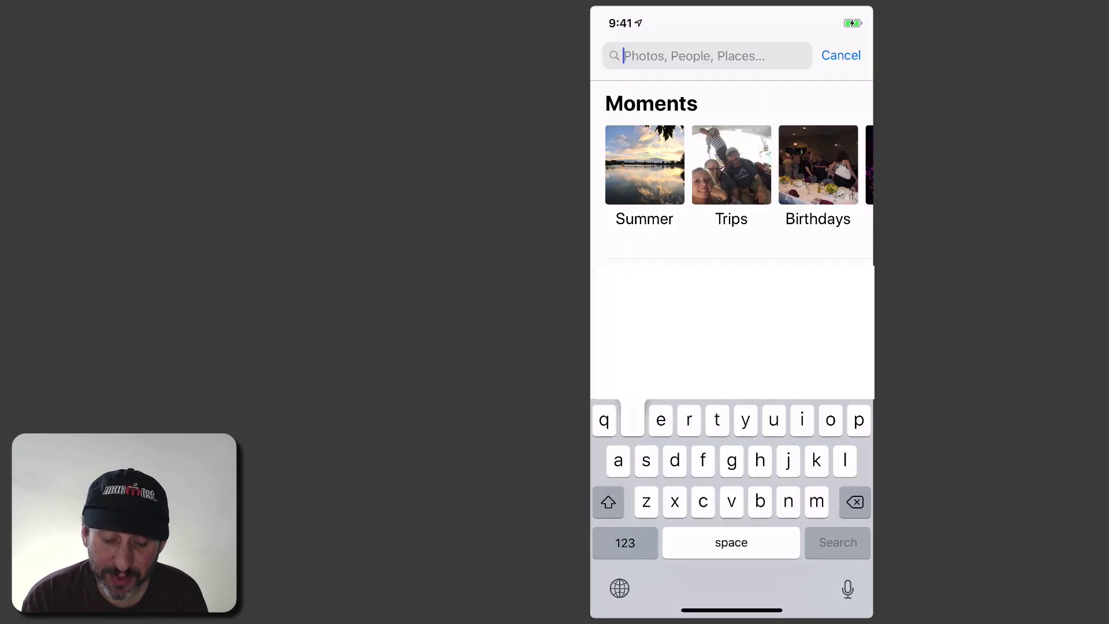
text(waterfall)
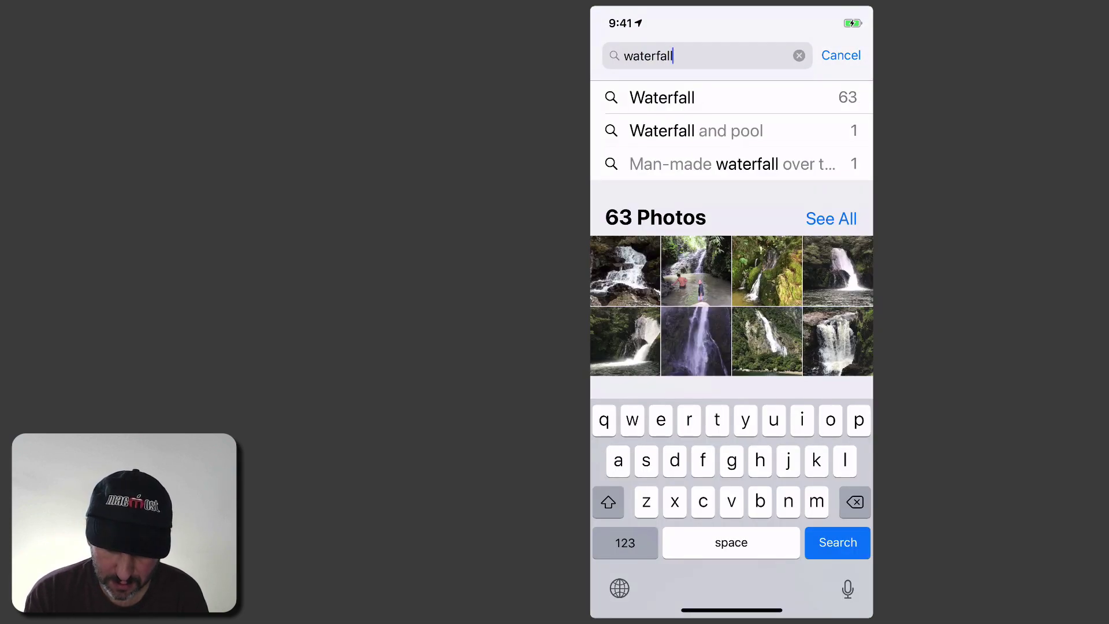
key(Return)
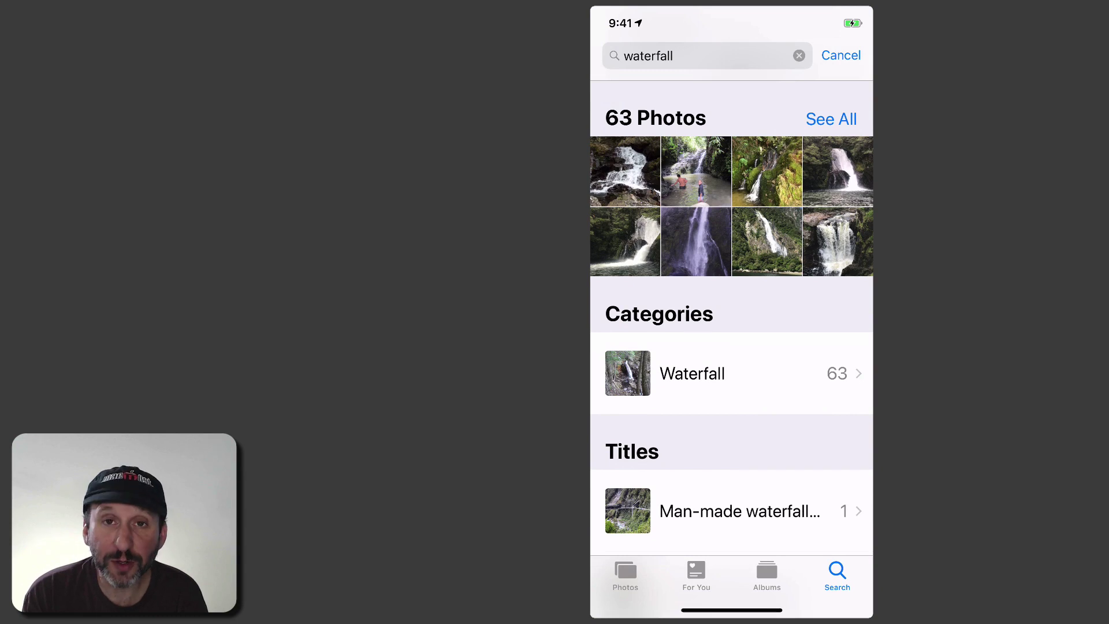